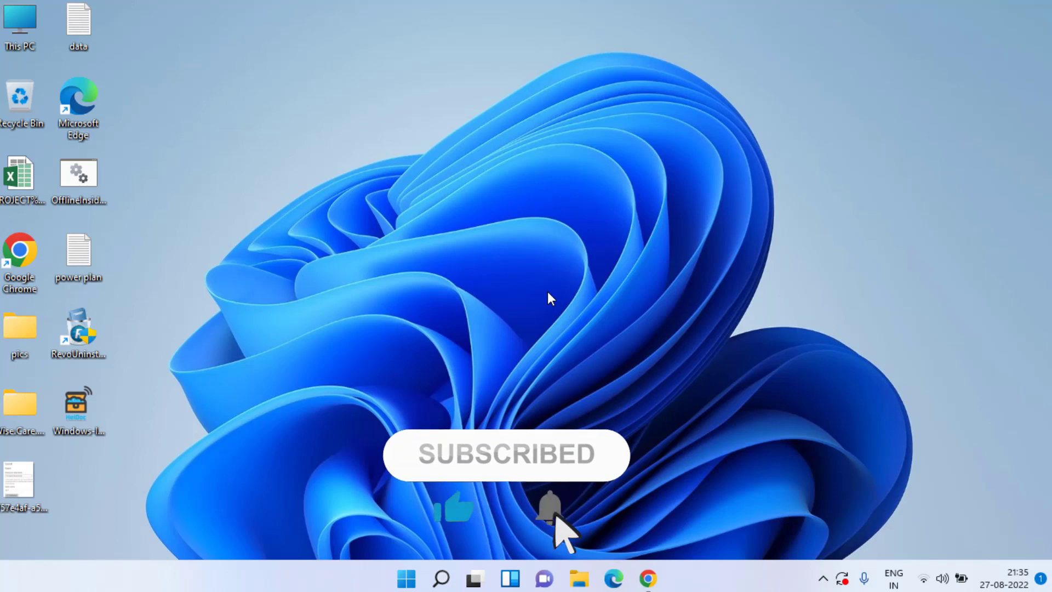
- On the Macrium website, find the Reflect 8 Free card and start its free download
left_click(649, 580)
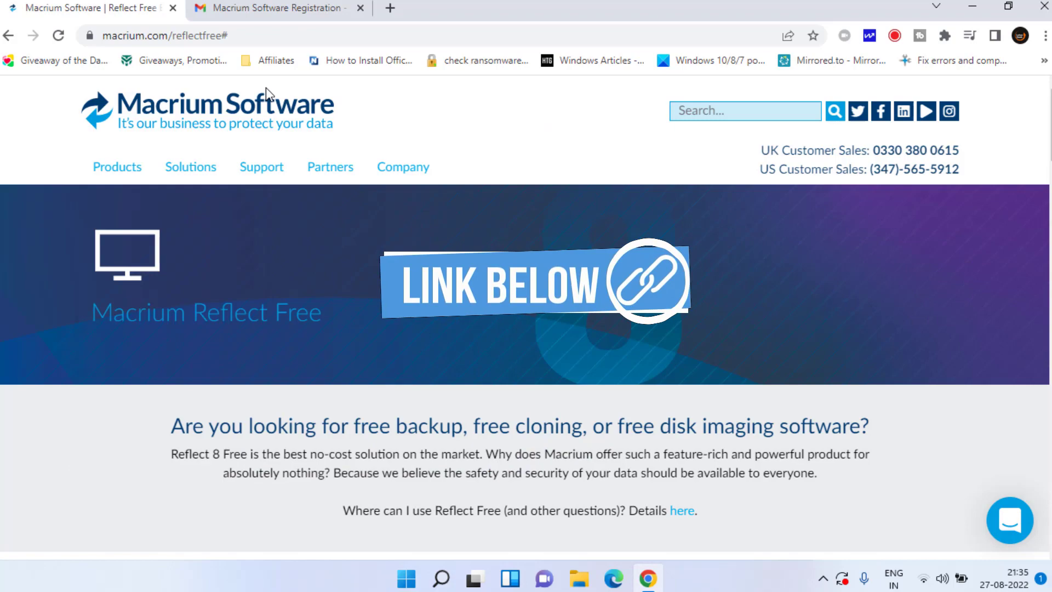
scroll(362, 405, "down", 15)
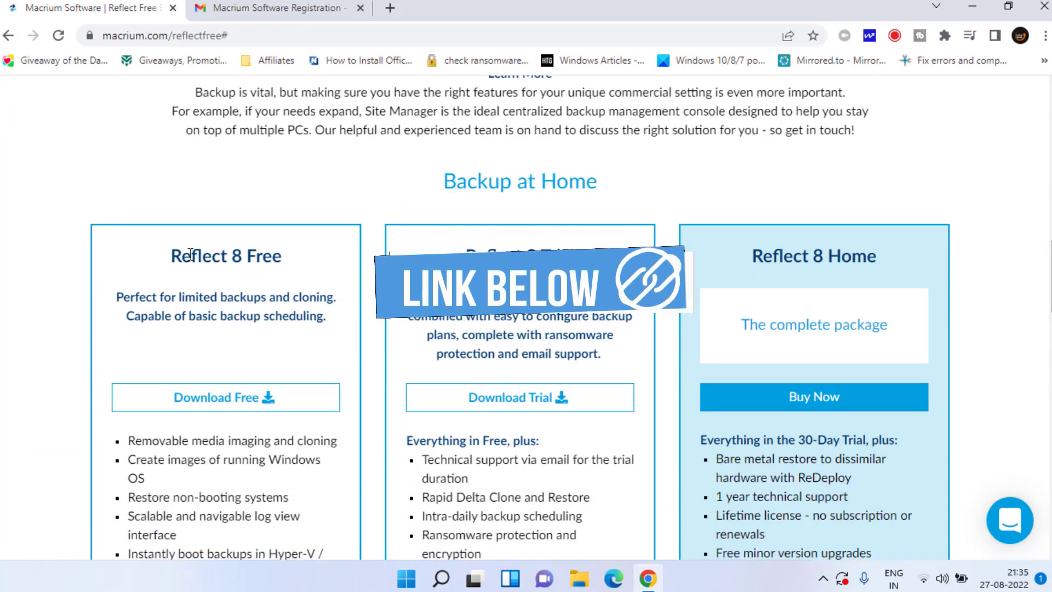
left_click_drag(171, 256, 276, 256)
left_click(201, 254)
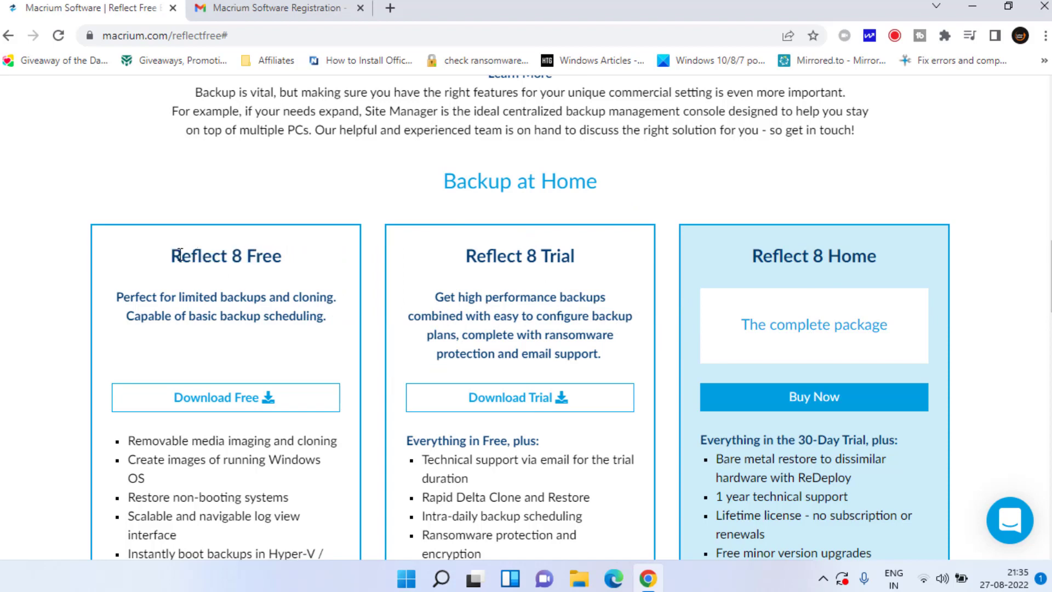
left_click_drag(170, 256, 296, 258)
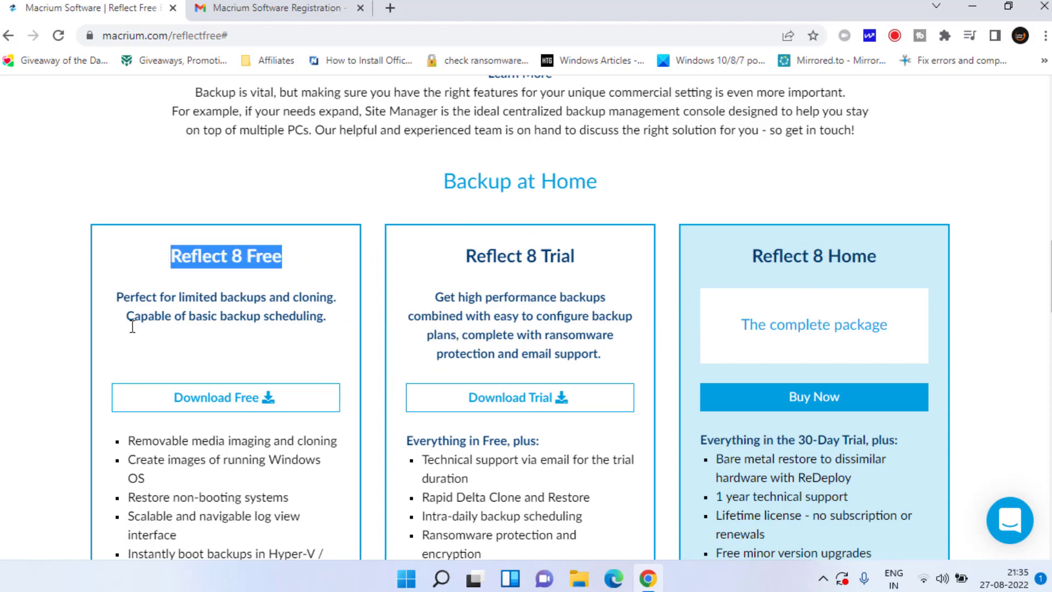
left_click(225, 400)
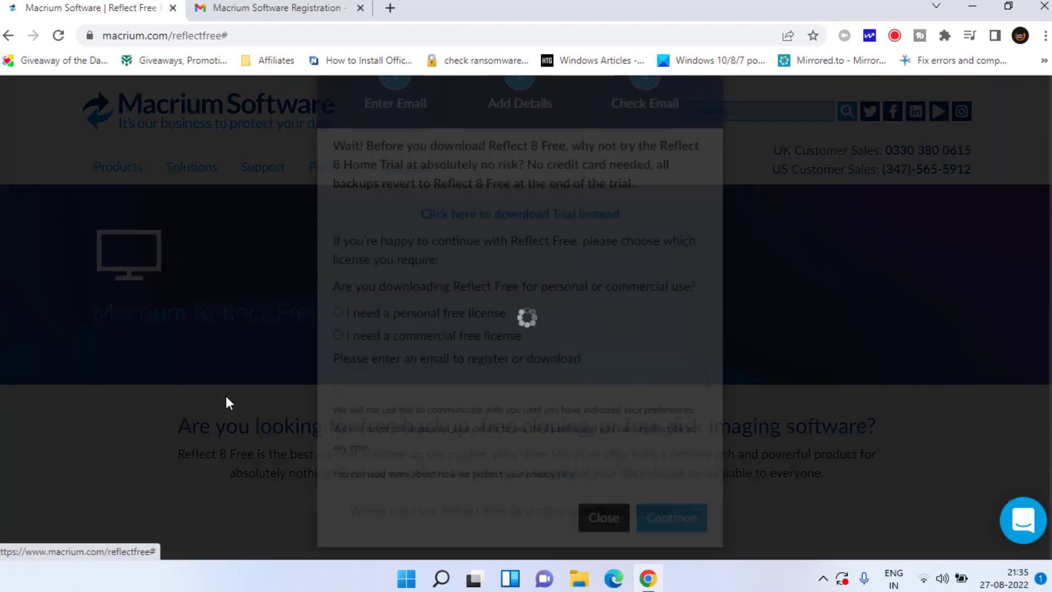
- Register for a personal free licence using the autofilled e-mail address
scroll(483, 356, "down", 2)
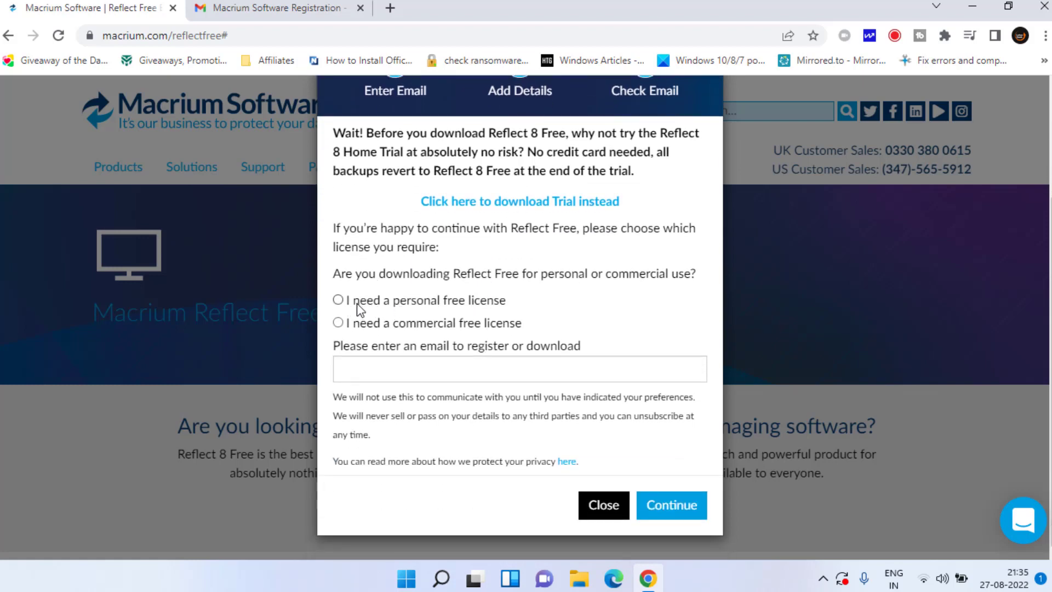
left_click(338, 300)
left_click(390, 366)
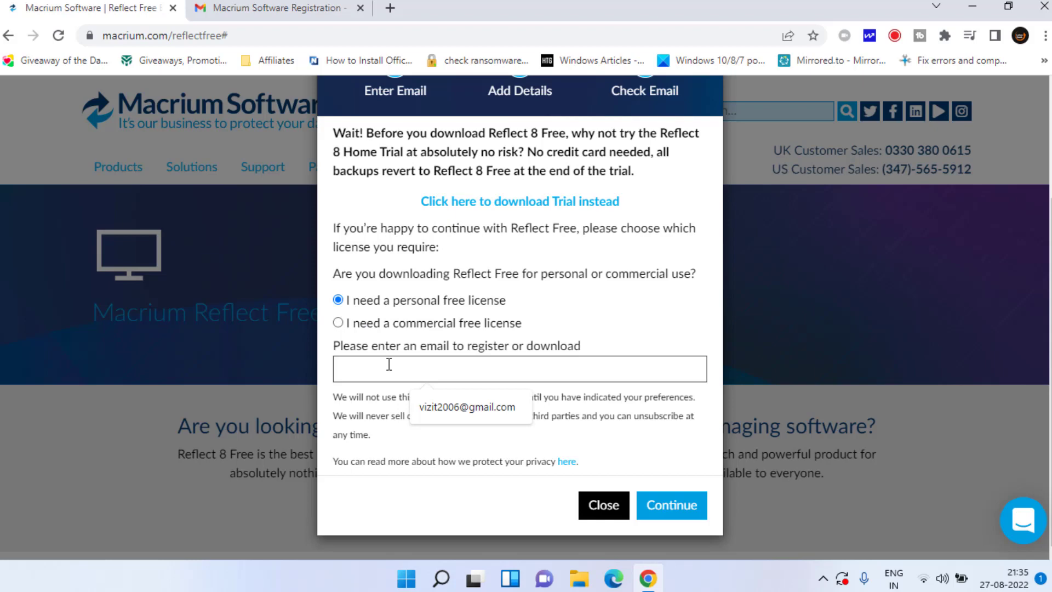
left_click(455, 412)
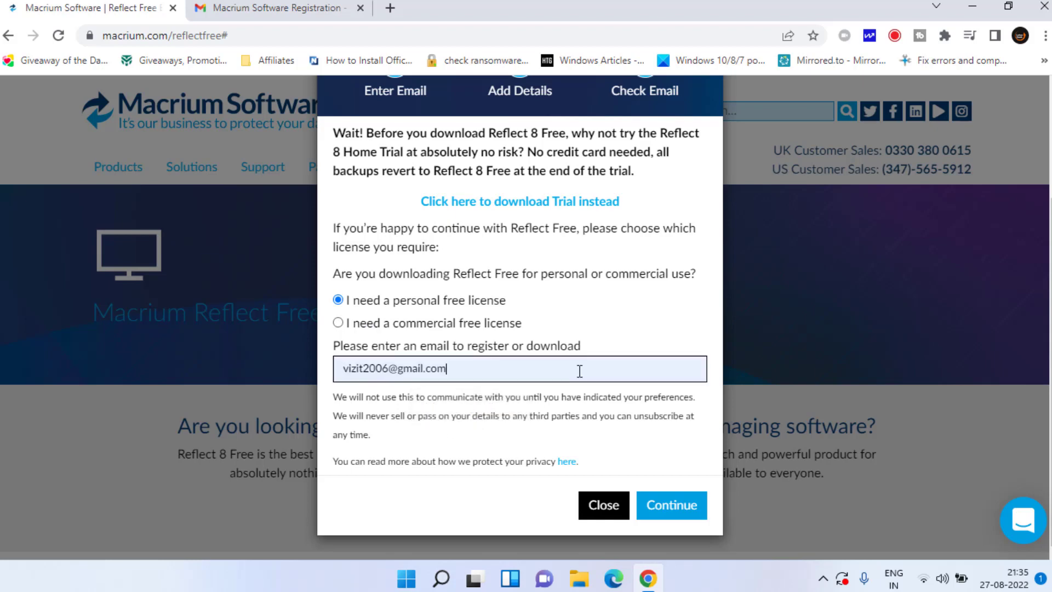
left_click(676, 517)
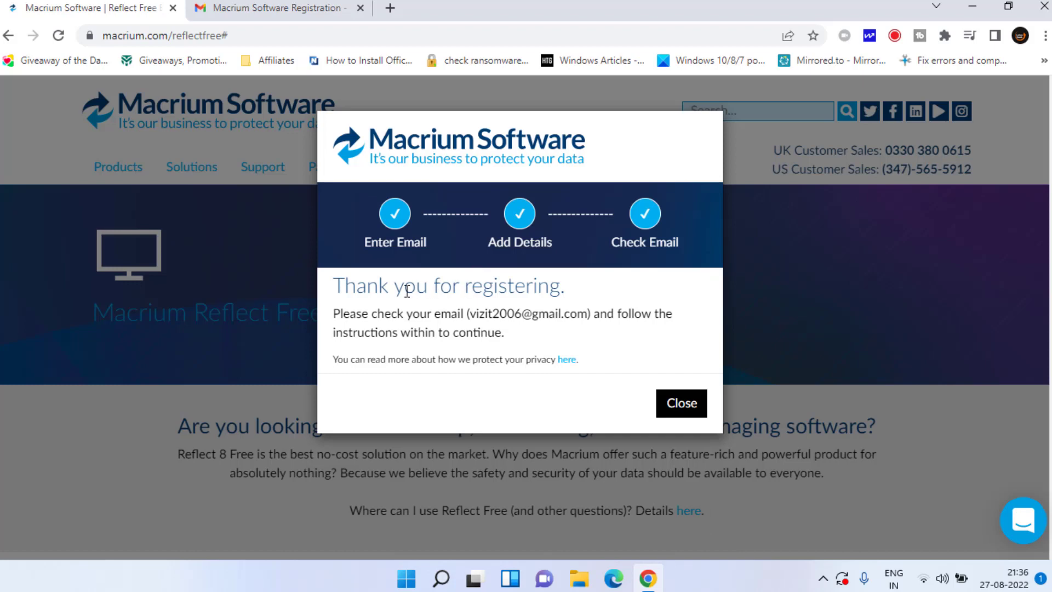
left_click_drag(378, 290, 551, 280)
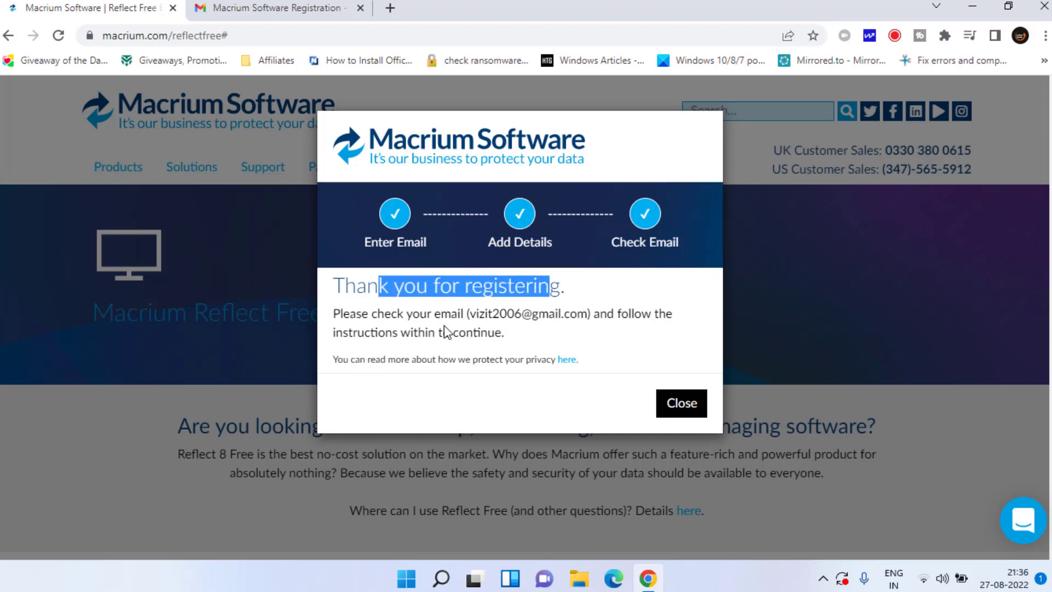
- Open the Macrium Software Registration email in Gmail and follow its VerifySoftware link
left_click(676, 405)
left_click(271, 7)
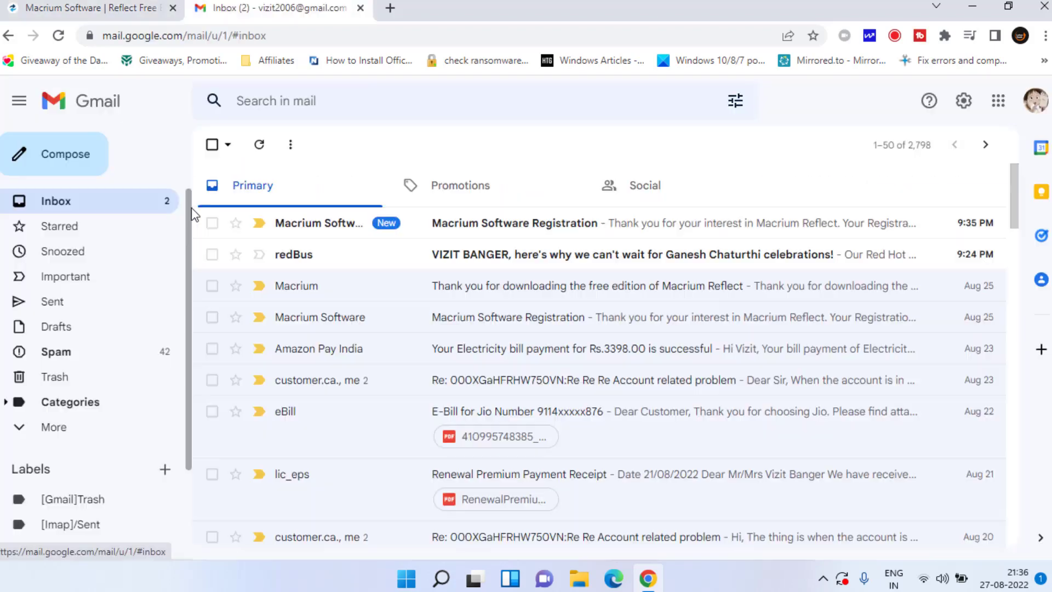
left_click(474, 231)
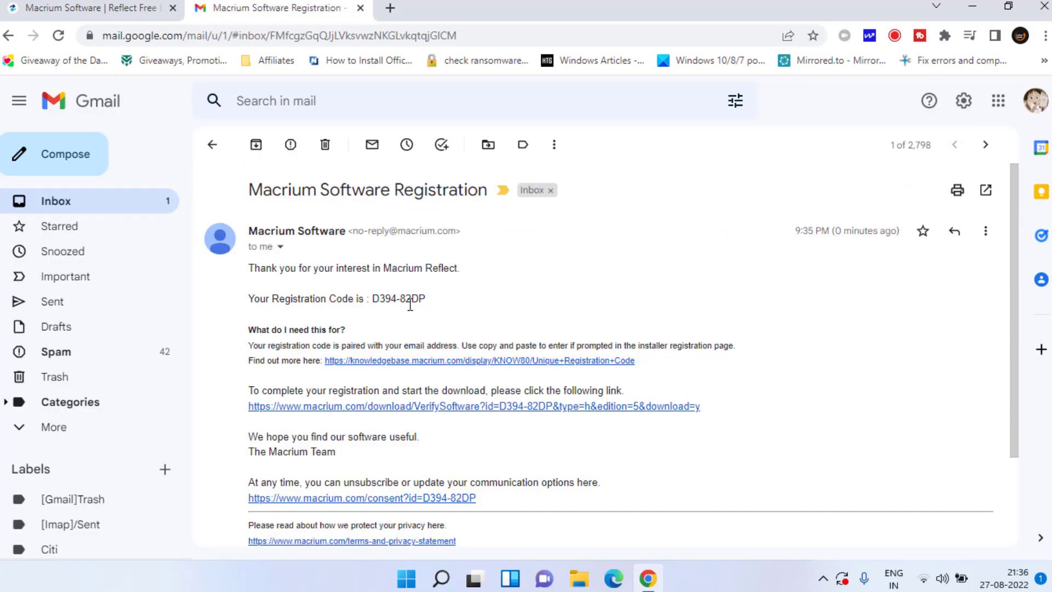
left_click_drag(426, 298, 371, 299)
left_click(466, 406)
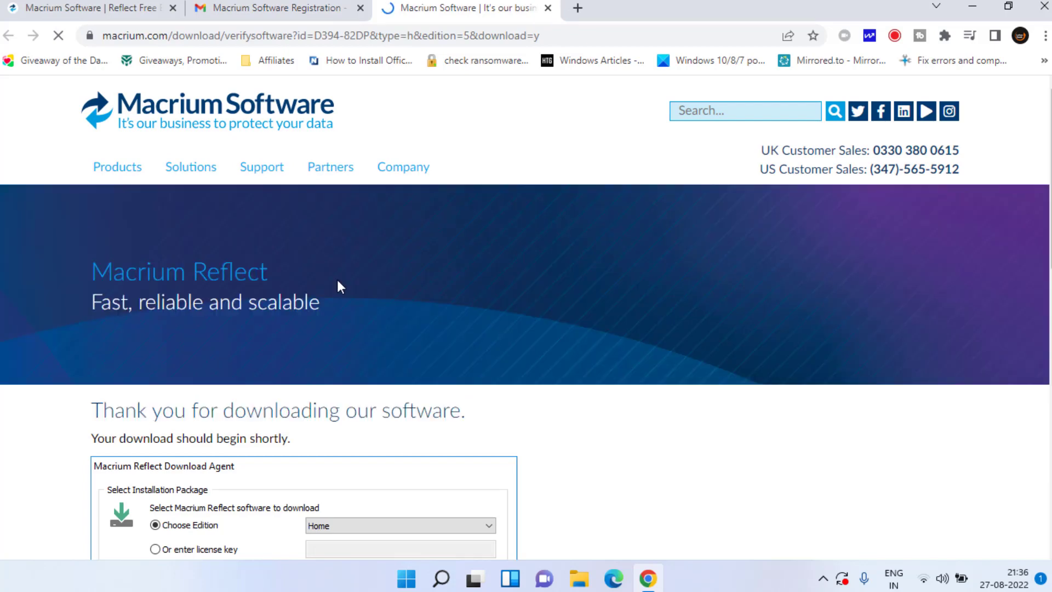
- Save and run ReflectDLHF.exe, then download the Free edition installer, overwriting existing files
scroll(337, 285, "down", 3)
left_click(404, 361)
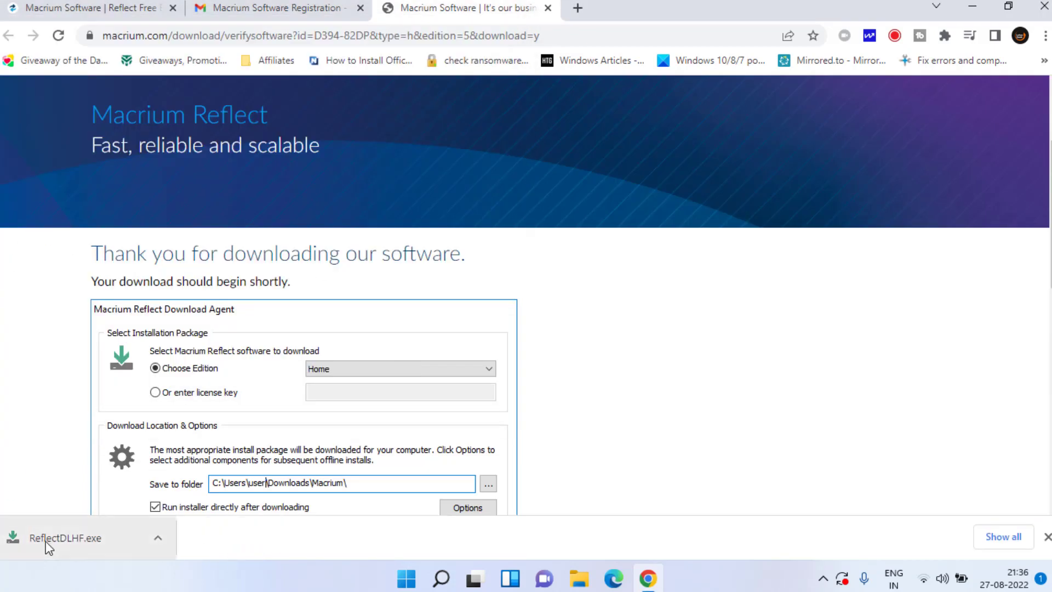
left_click(74, 543)
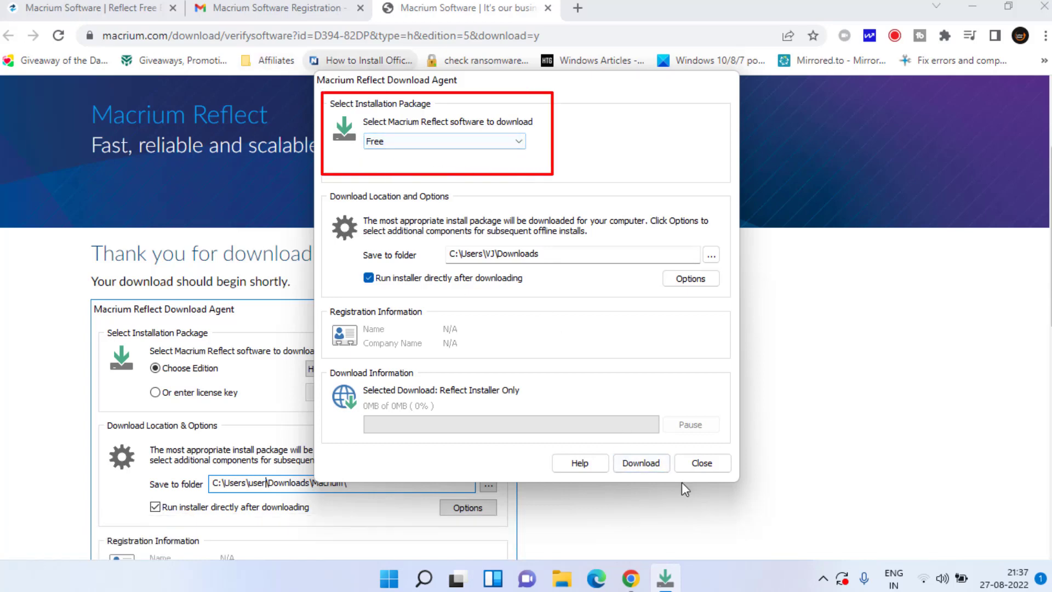
left_click(635, 466)
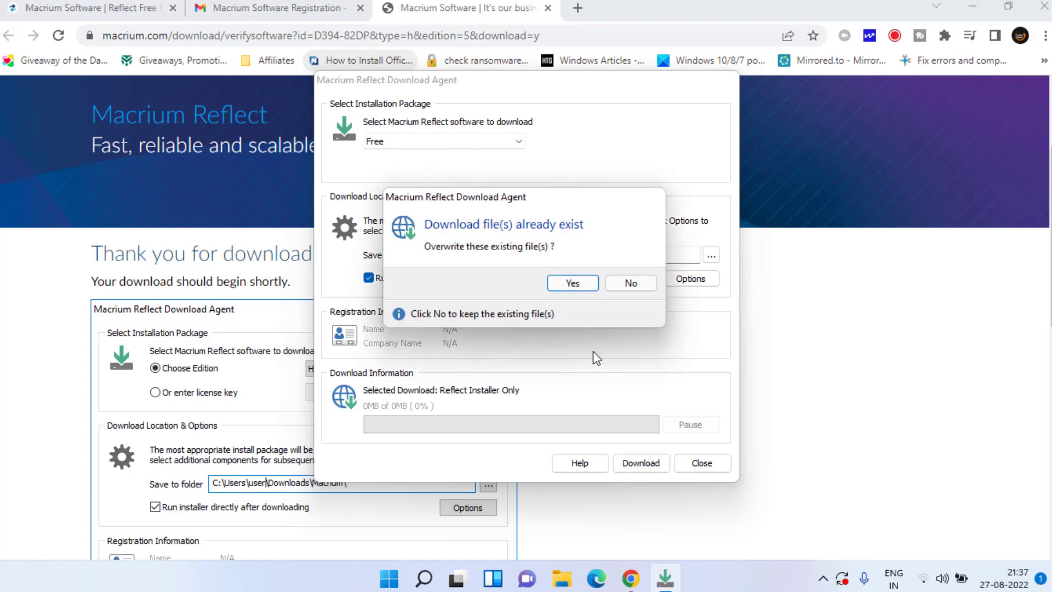
left_click(573, 283)
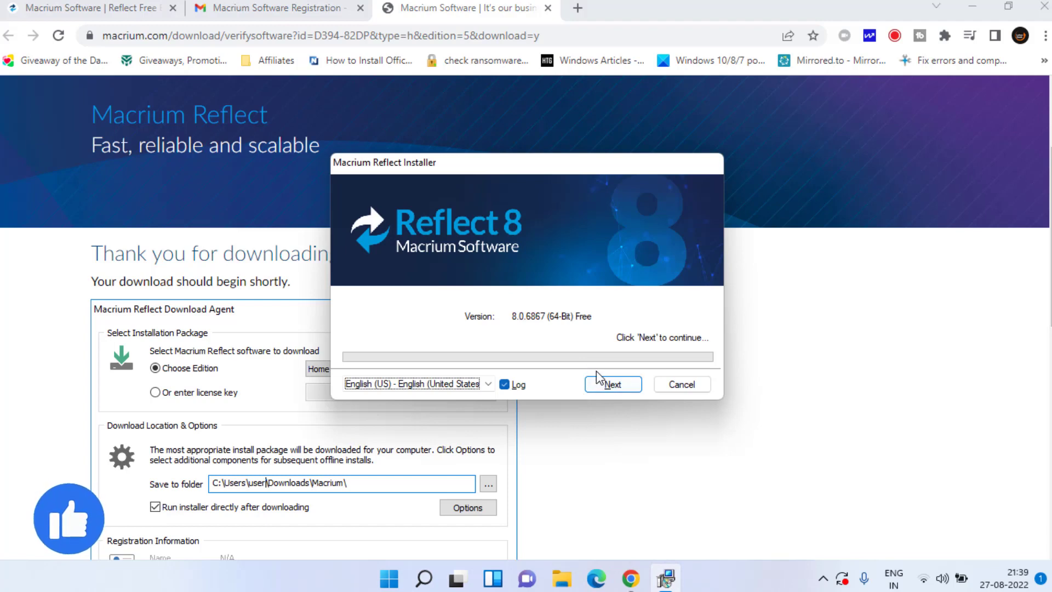
- Accept the licence agreement and the personal, non-commercial use terms in the setup wizard
left_click(614, 385)
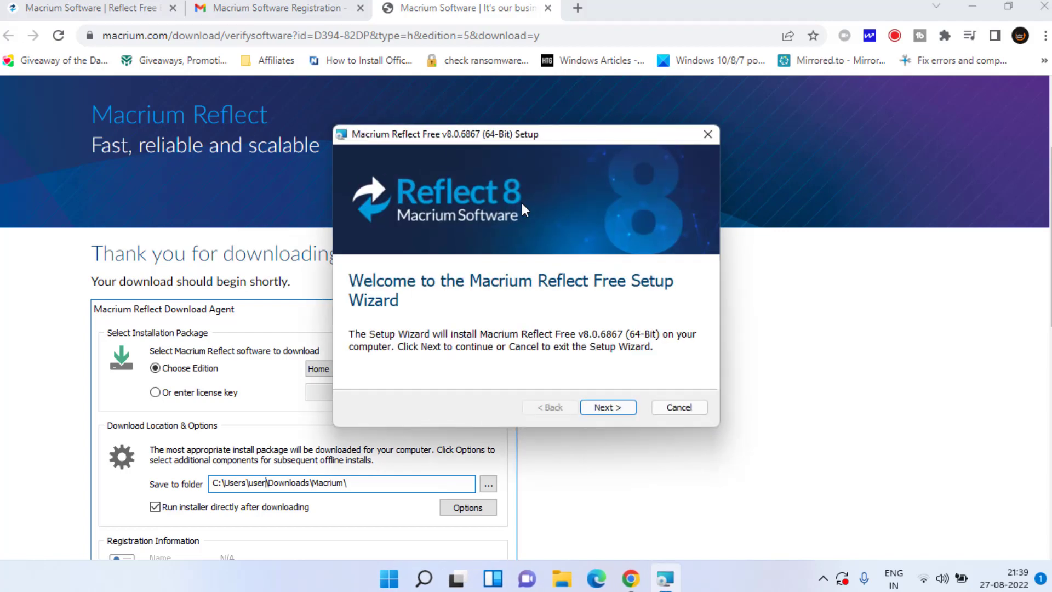
left_click(606, 408)
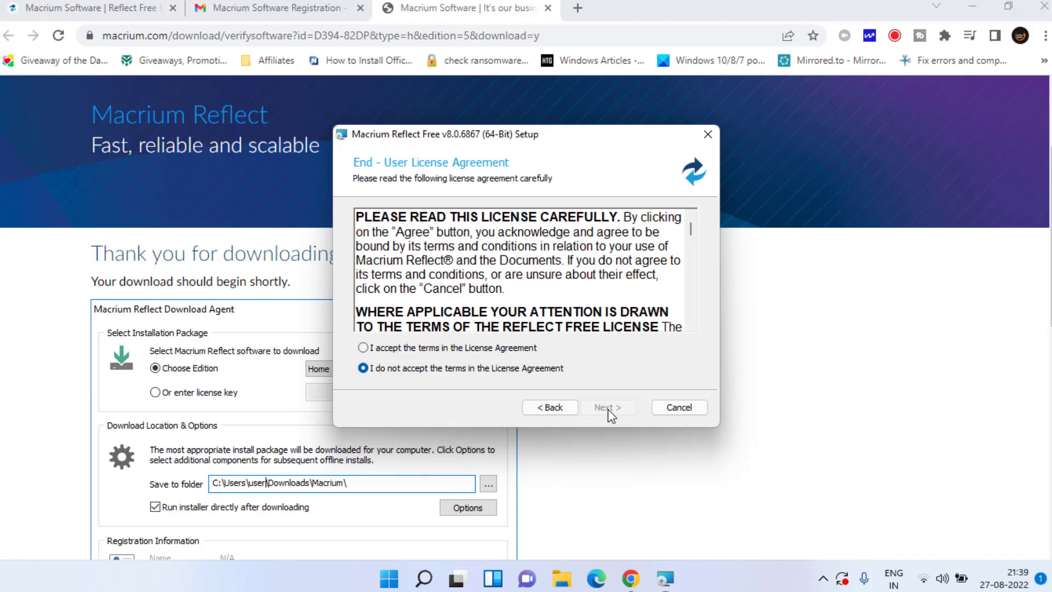
left_click(500, 348)
key("Return")
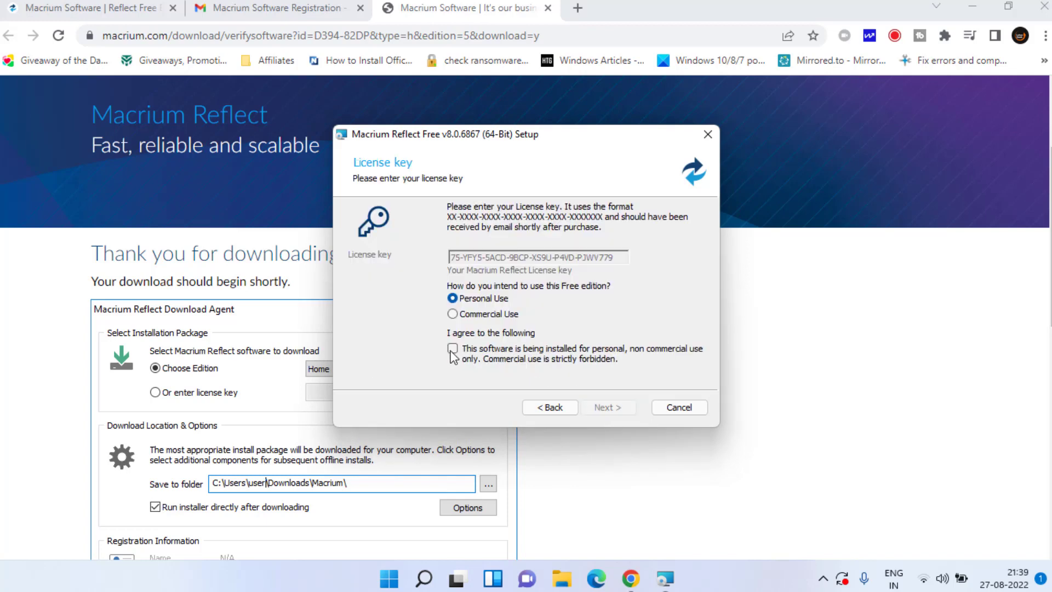
left_click(452, 349)
left_click(609, 408)
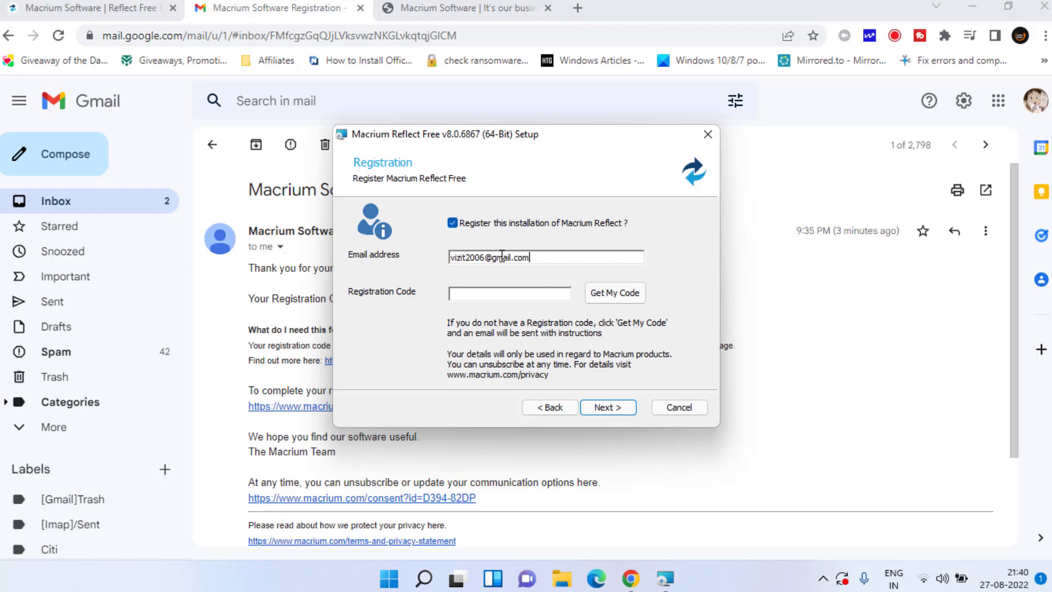
- Copy the registration code from the Gmail message into the Registration Code field
left_click(291, 303)
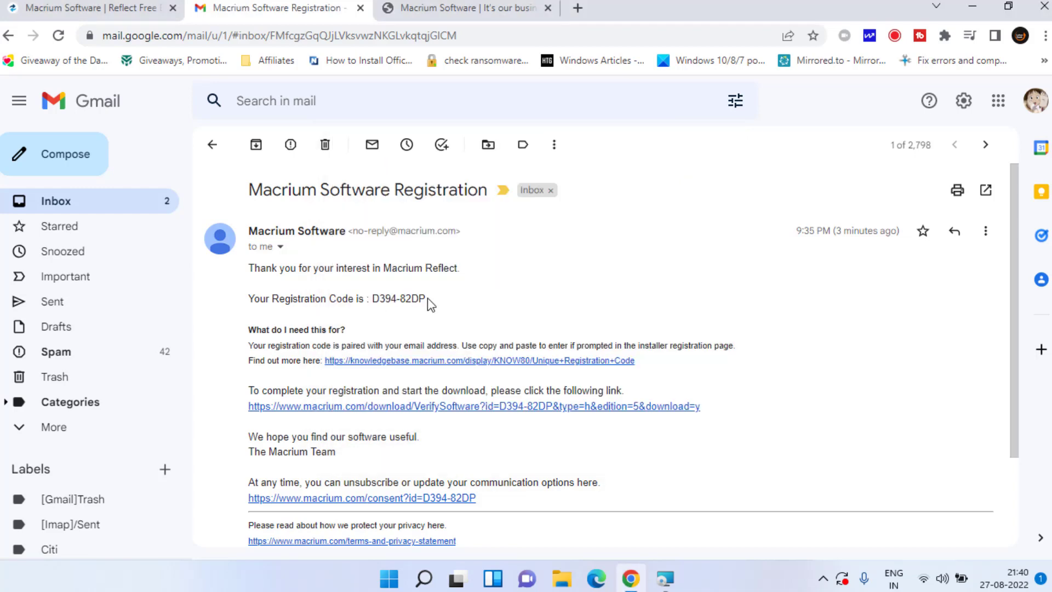
left_click_drag(430, 303, 376, 311)
right_click(390, 298)
left_click(412, 312)
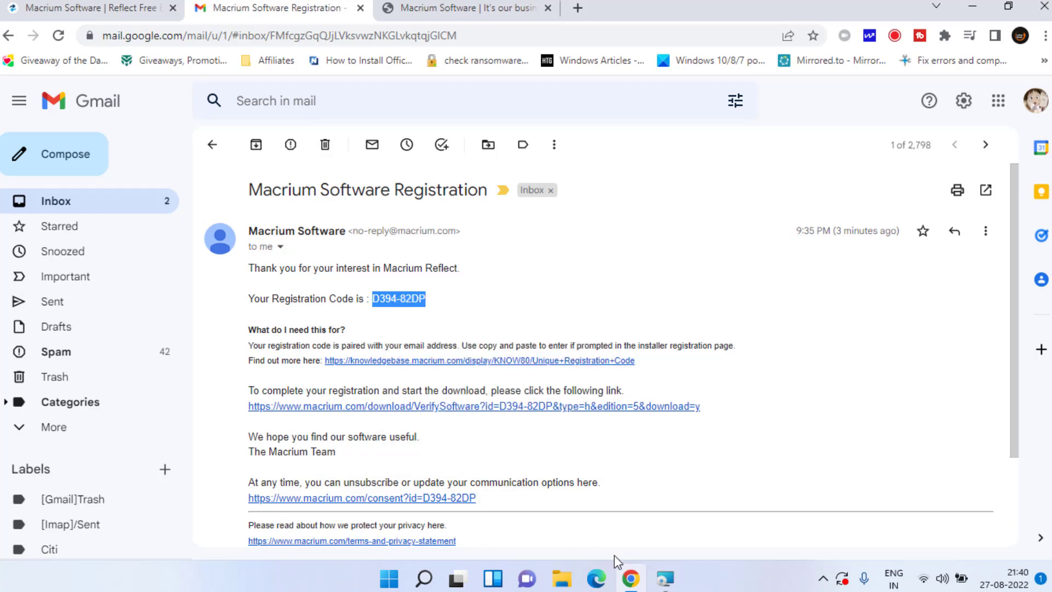
left_click(664, 580)
left_click(500, 293)
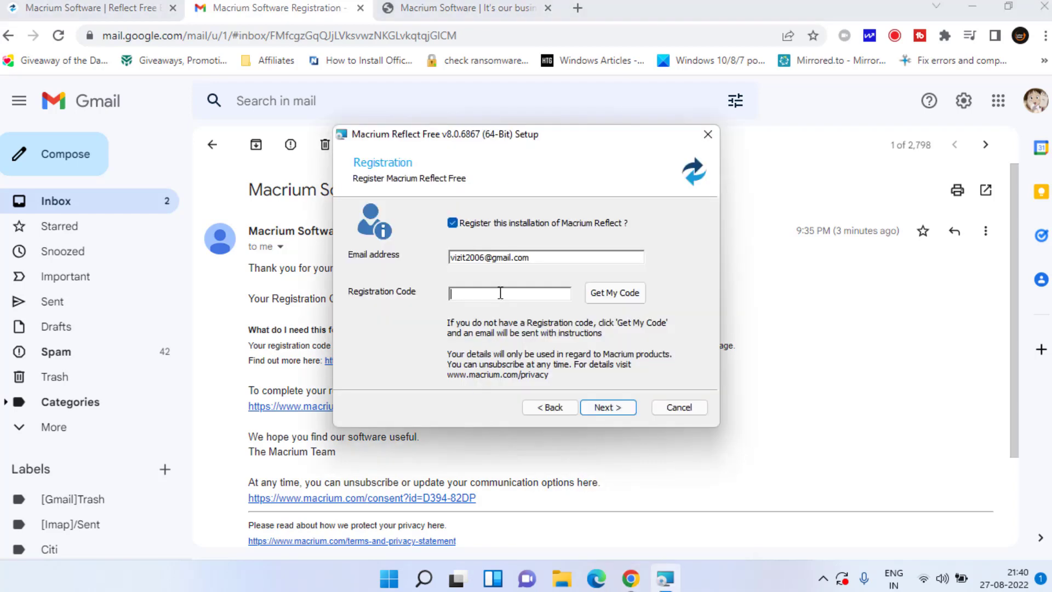
key("ctrl+v")
- Install Macrium Reflect with the default options and finish with Launch now checked
left_click(607, 409)
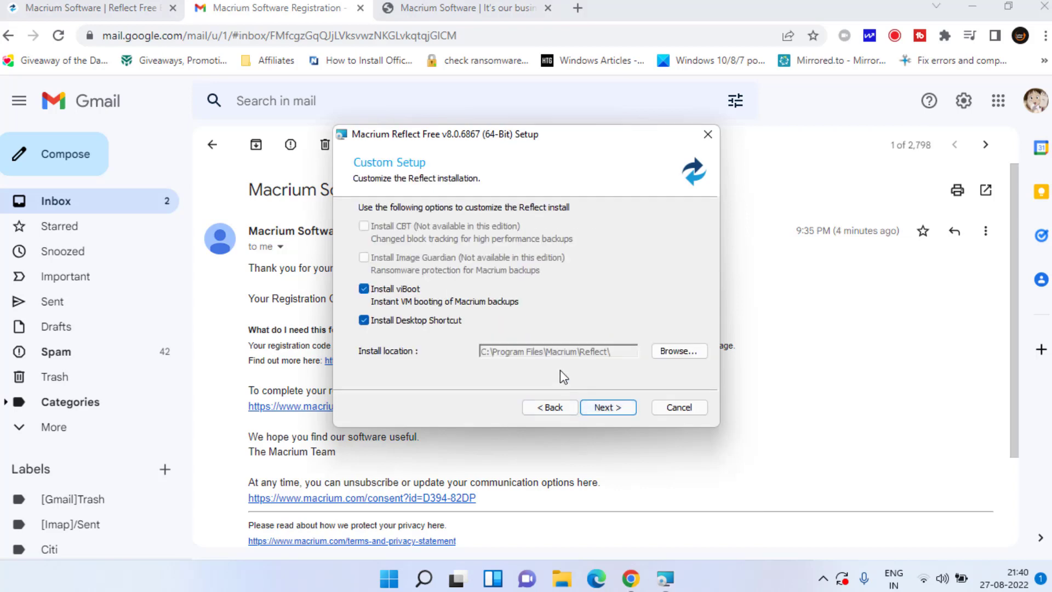
left_click(618, 412)
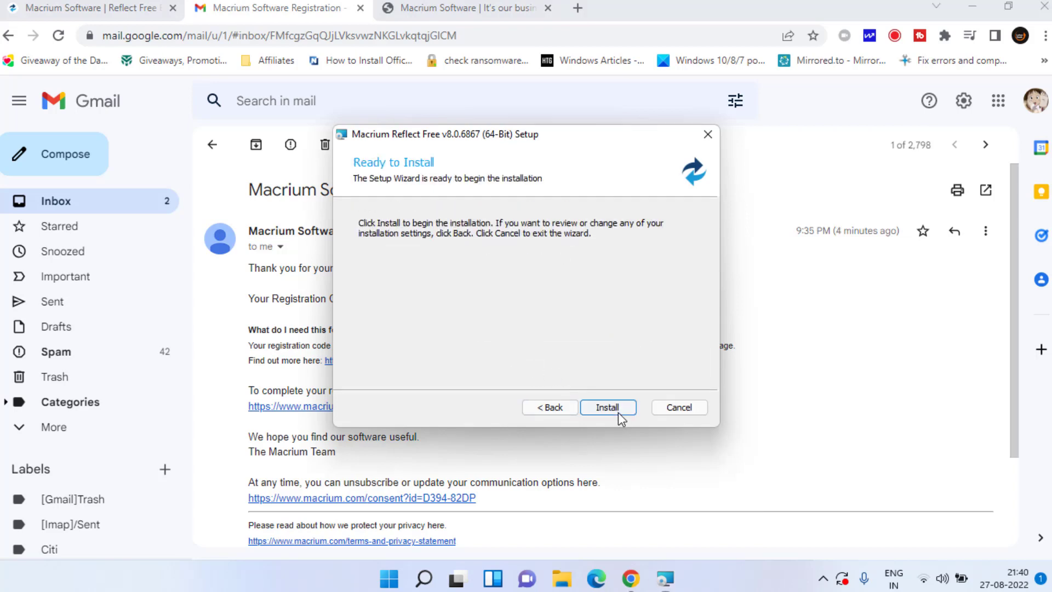
left_click(619, 409)
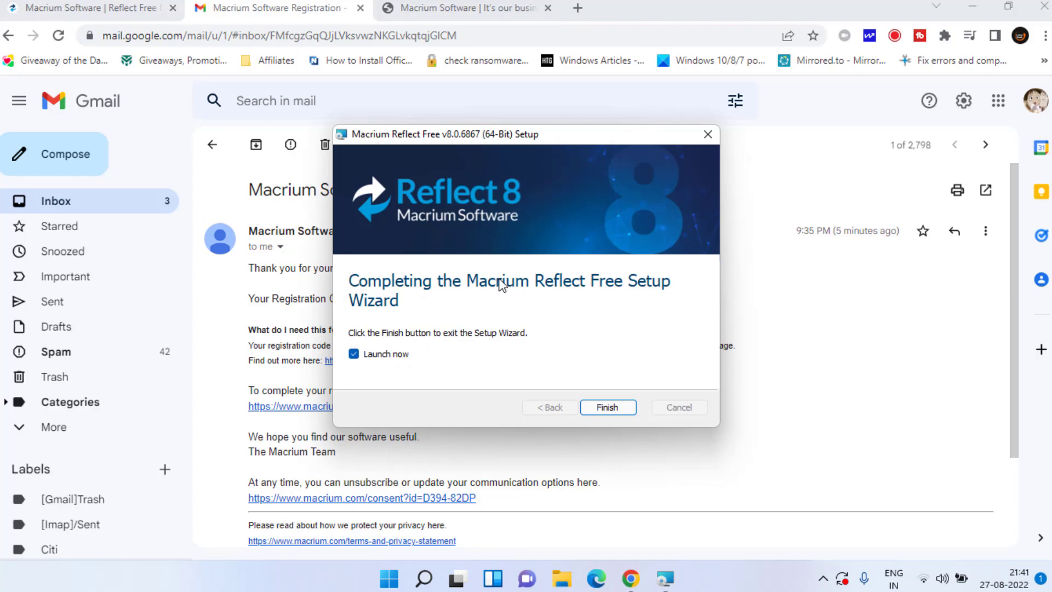
left_click(606, 406)
- Select only Disk 1's System Reserved partition and choose 'Clone this disk...'
left_click(982, 8)
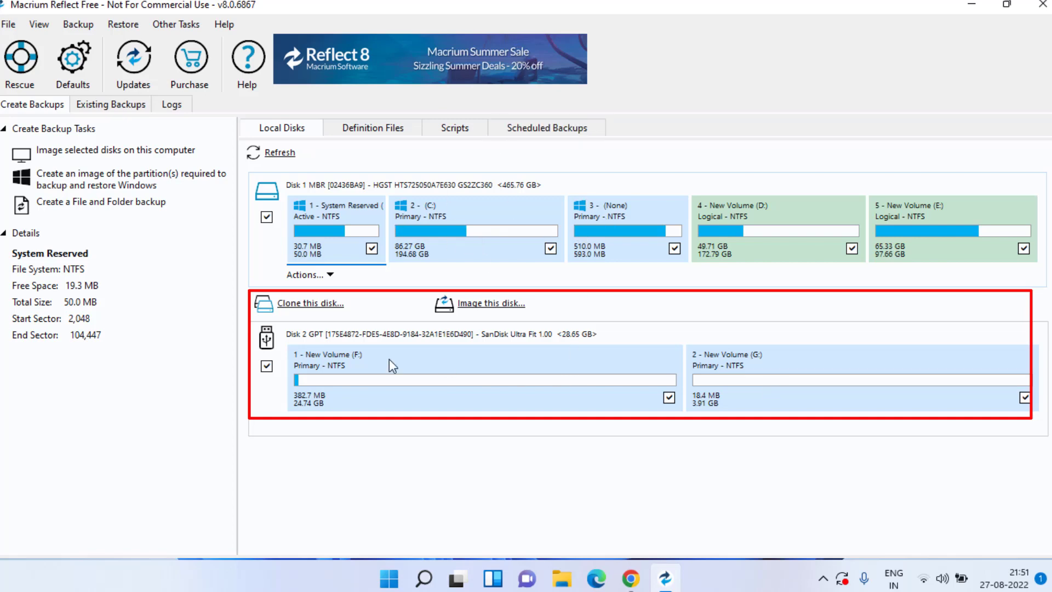
left_click(267, 218)
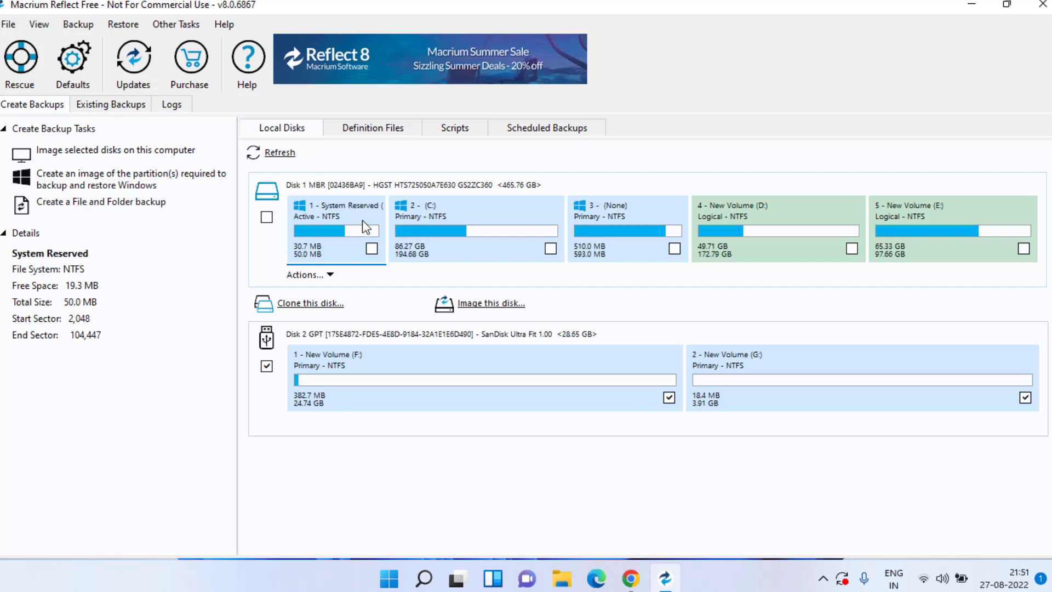
left_click(372, 250)
left_click(317, 304)
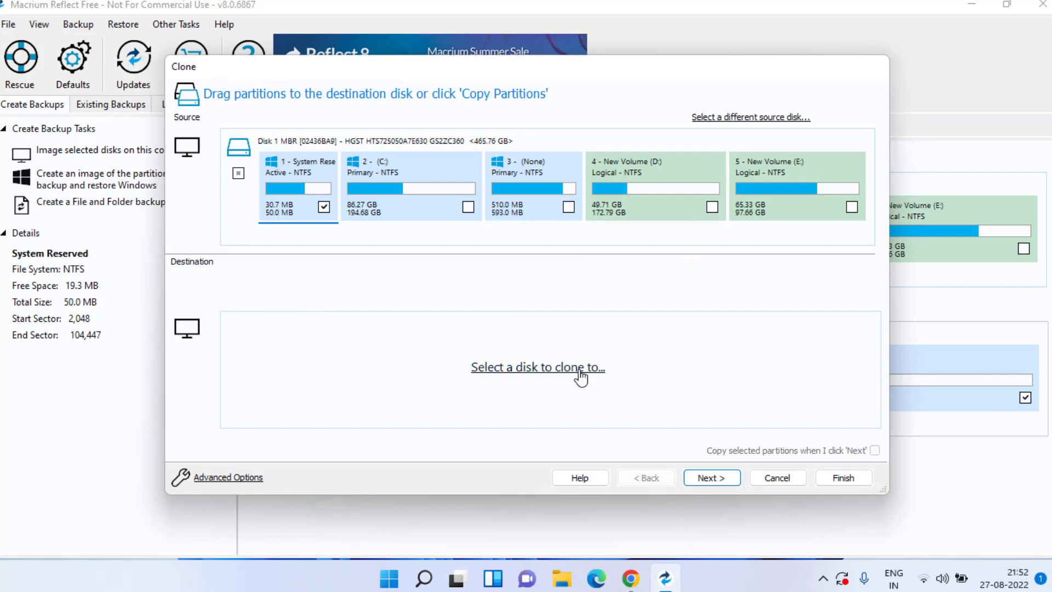
- Set the 28.65 GB SanDisk Disk 2 as destination, skip scheduling, and finish the clone wizard
left_click(546, 368)
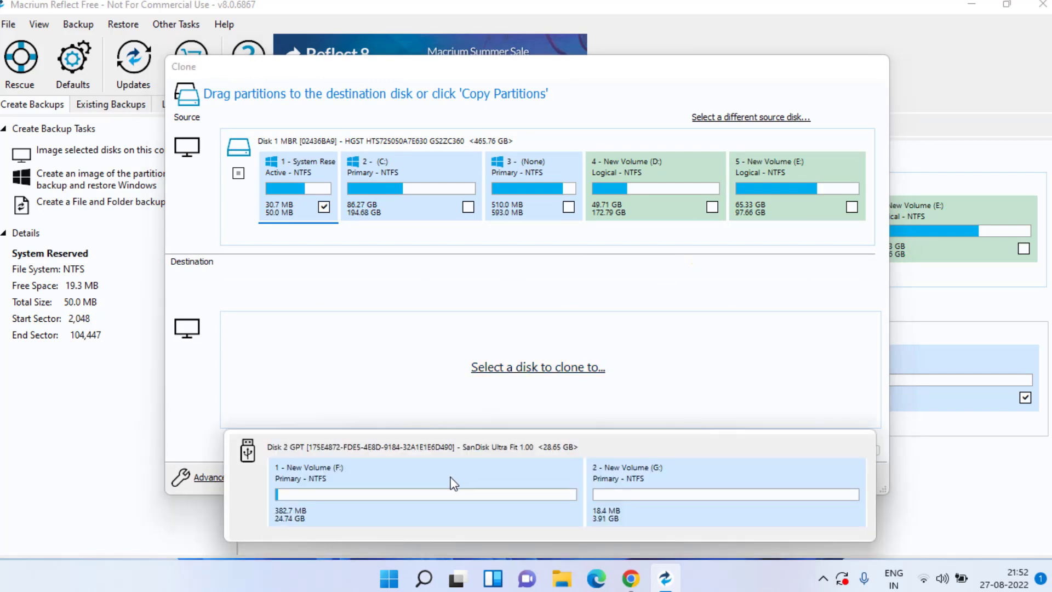
left_click(620, 497)
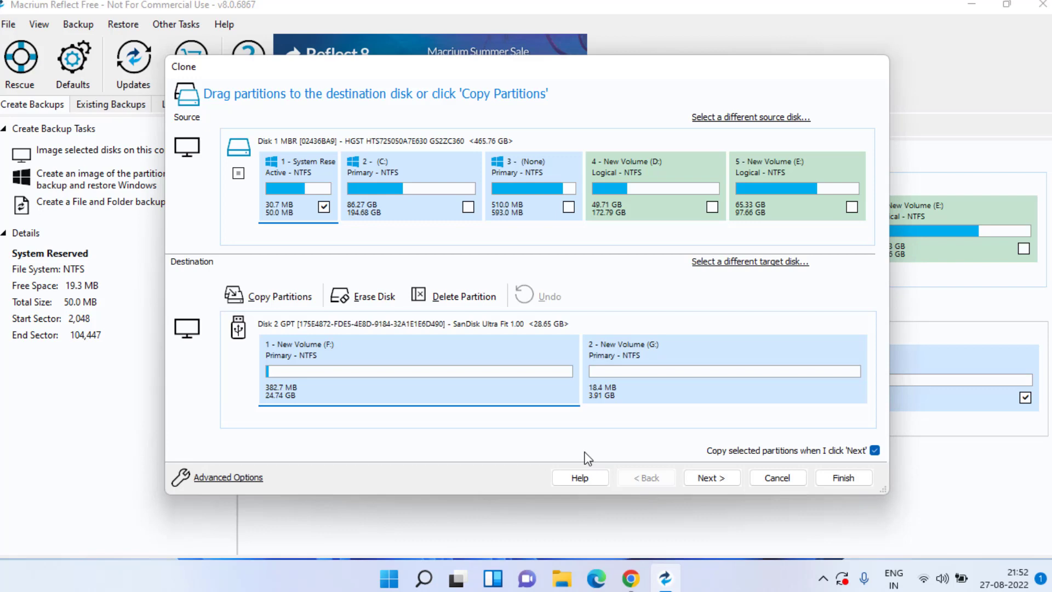
left_click(671, 373)
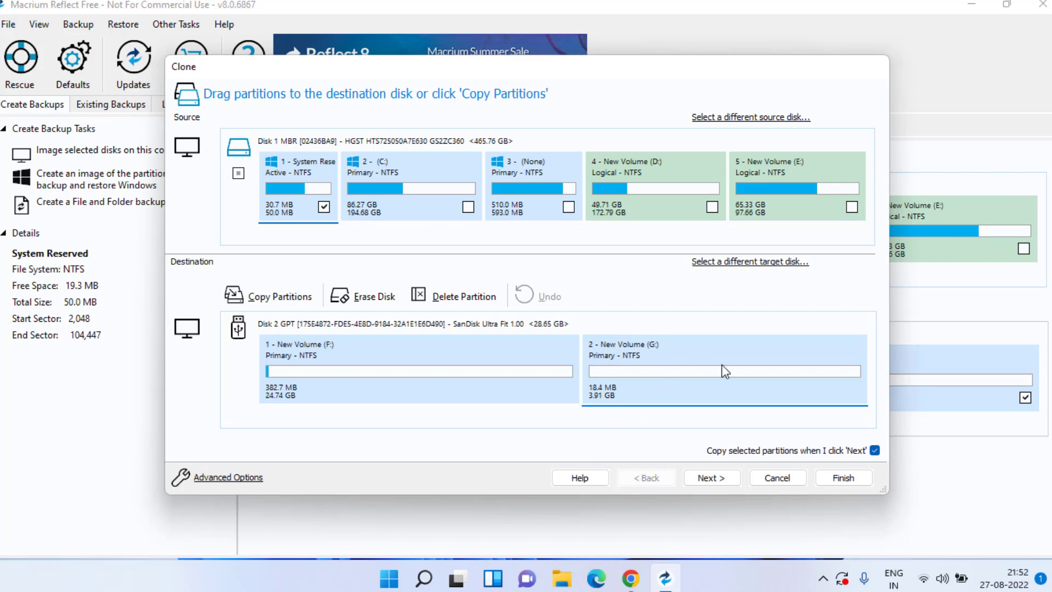
left_click(720, 475)
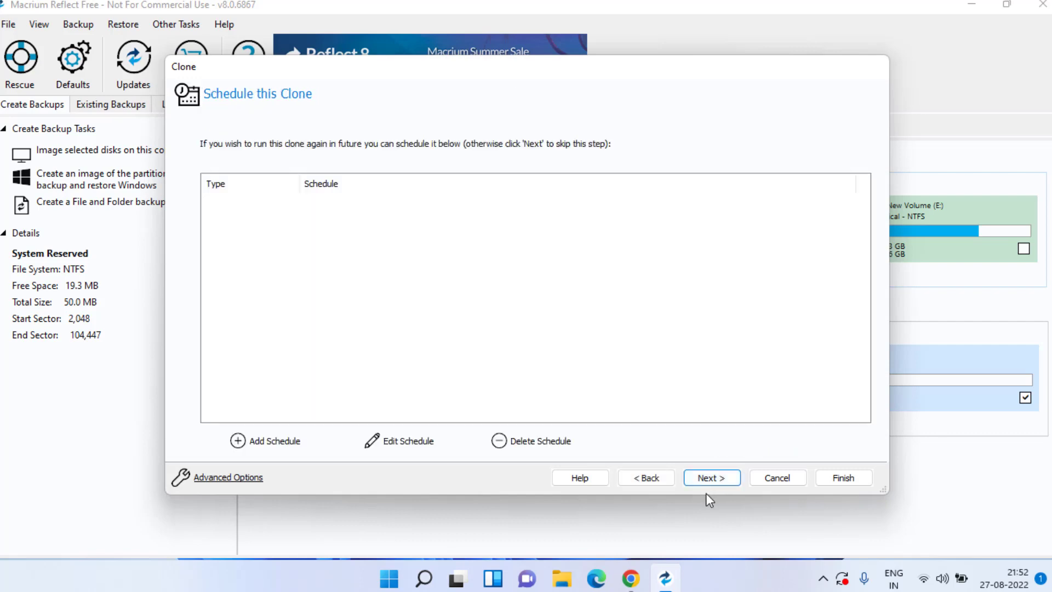
left_click(711, 481)
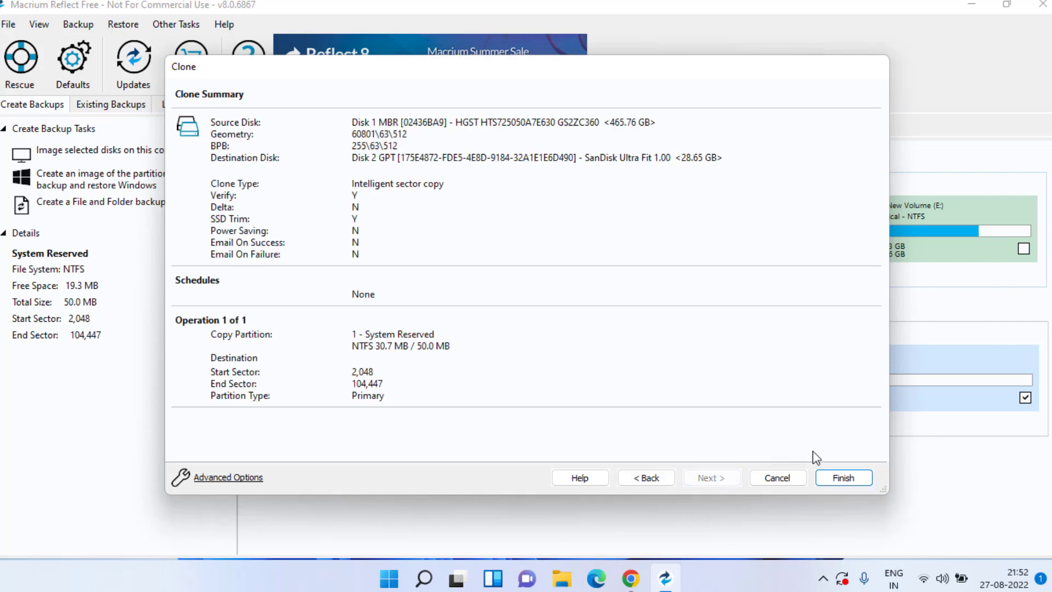
left_click(836, 479)
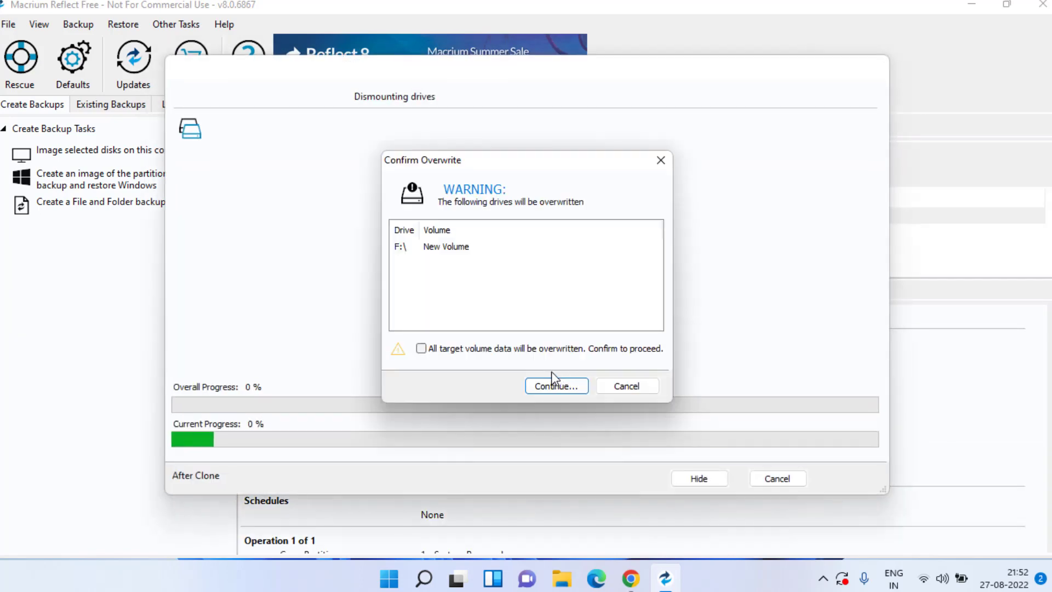
- Confirm overwriting drive F:, close its Explorer window, and acknowledge 'Clone completed'
left_click(529, 349)
left_click(557, 385)
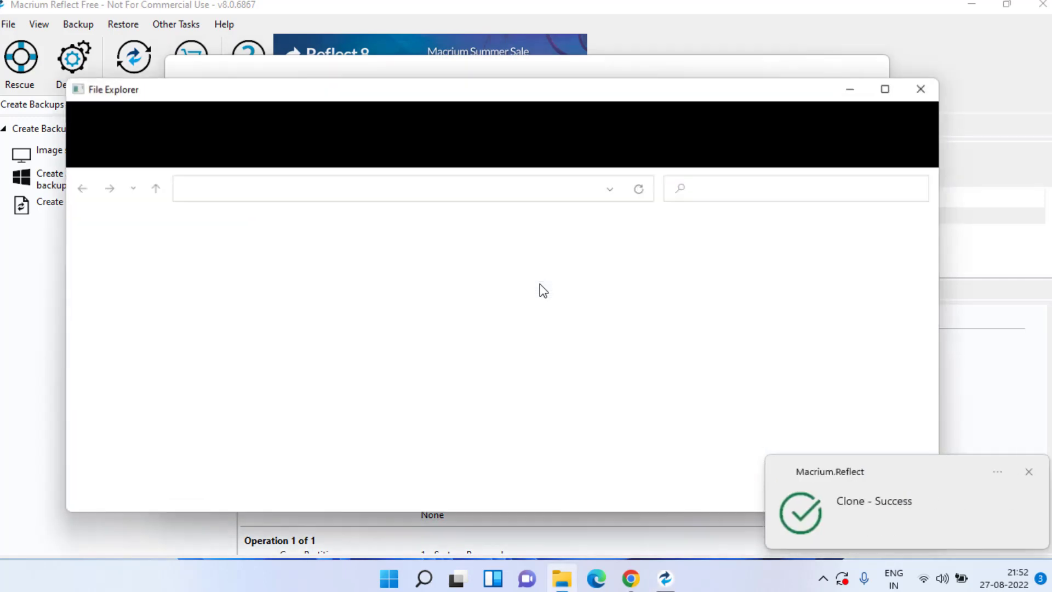
left_click(925, 88)
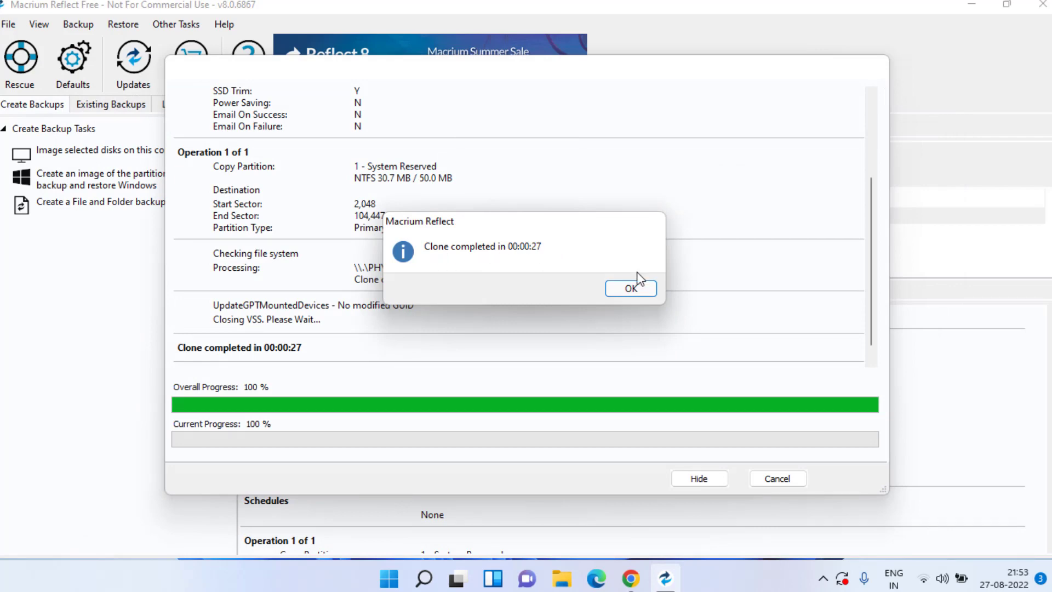
left_click(631, 288)
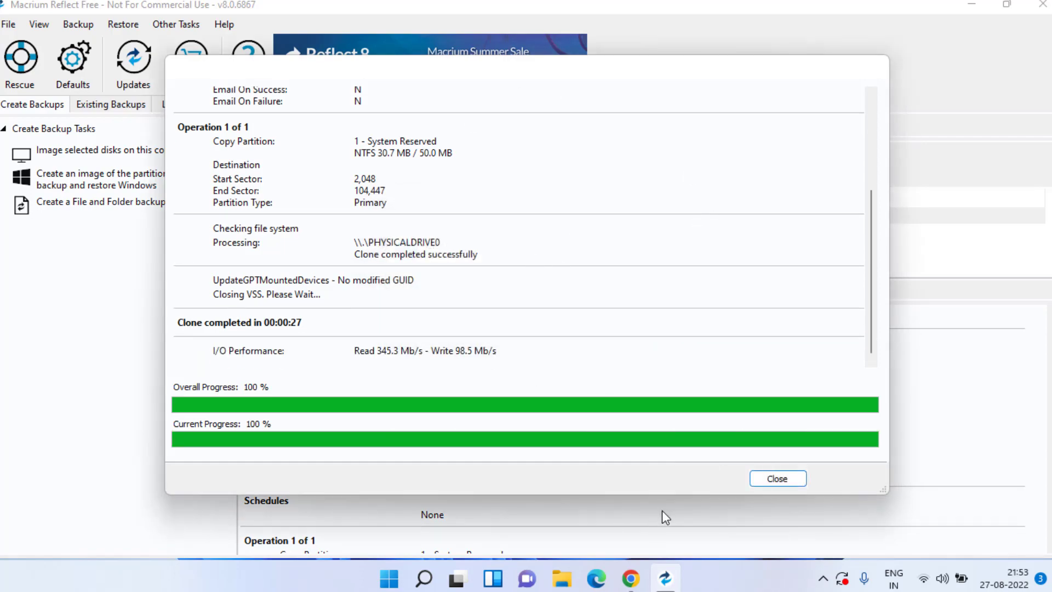
- Close the clone progress window and the Macrium Reflect application
left_click(778, 479)
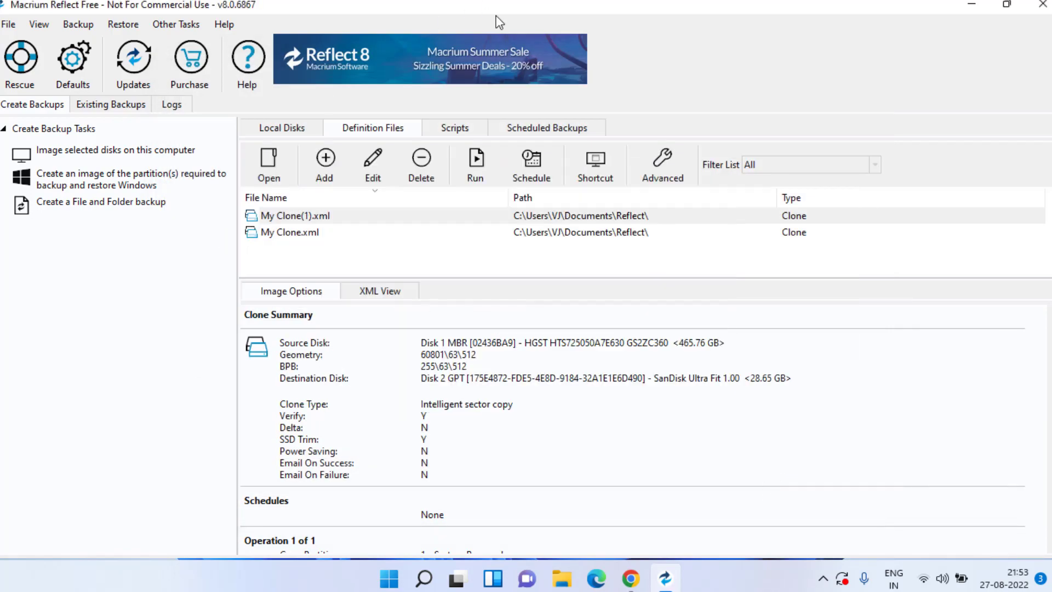
left_click(1043, 5)
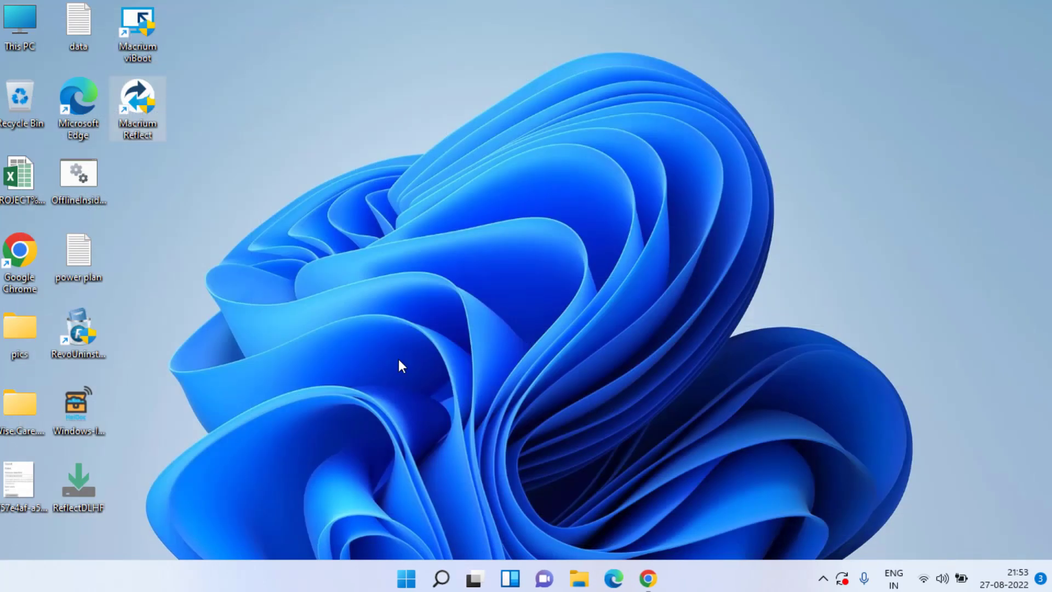